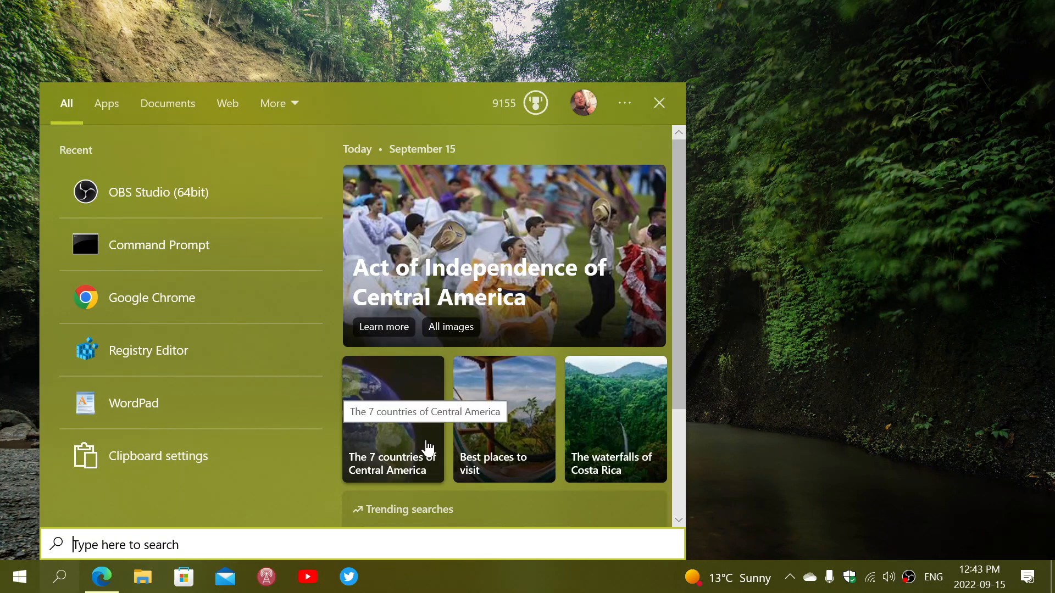
{"action": "type", "text": "winver"}
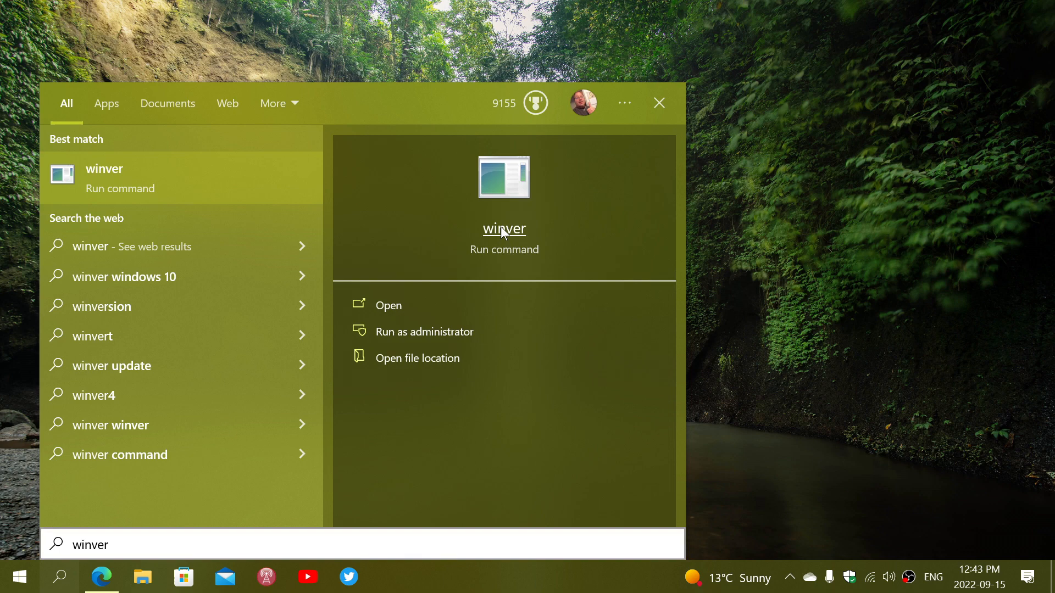
Step: Run winver to view Version 22H2 (OS Build 19045.2006), then close About Windows
{"action": "key", "text": "Return"}
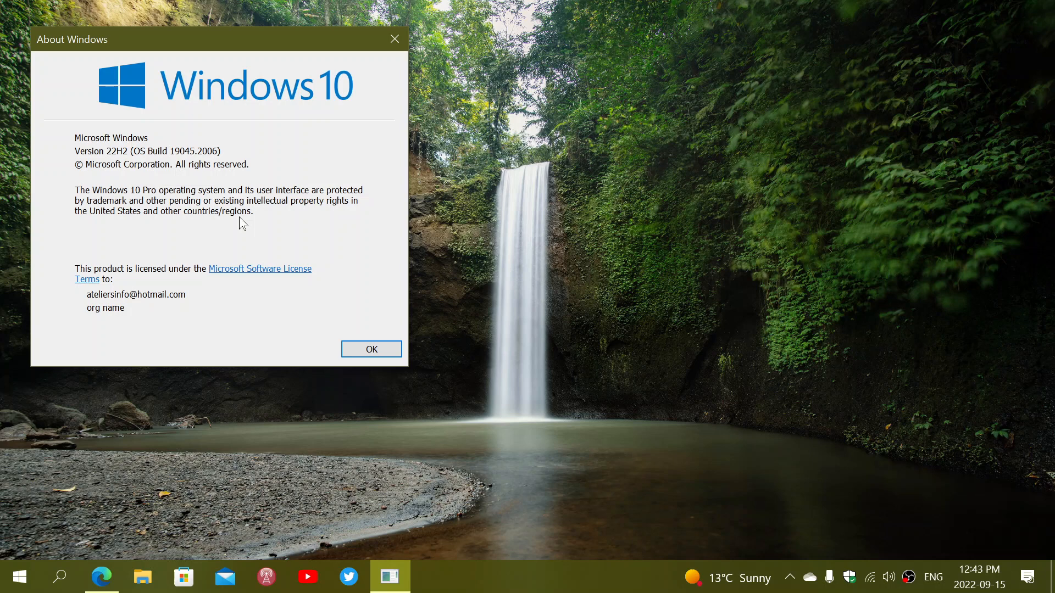
{"action": "left_click", "coordinate": [395, 39]}
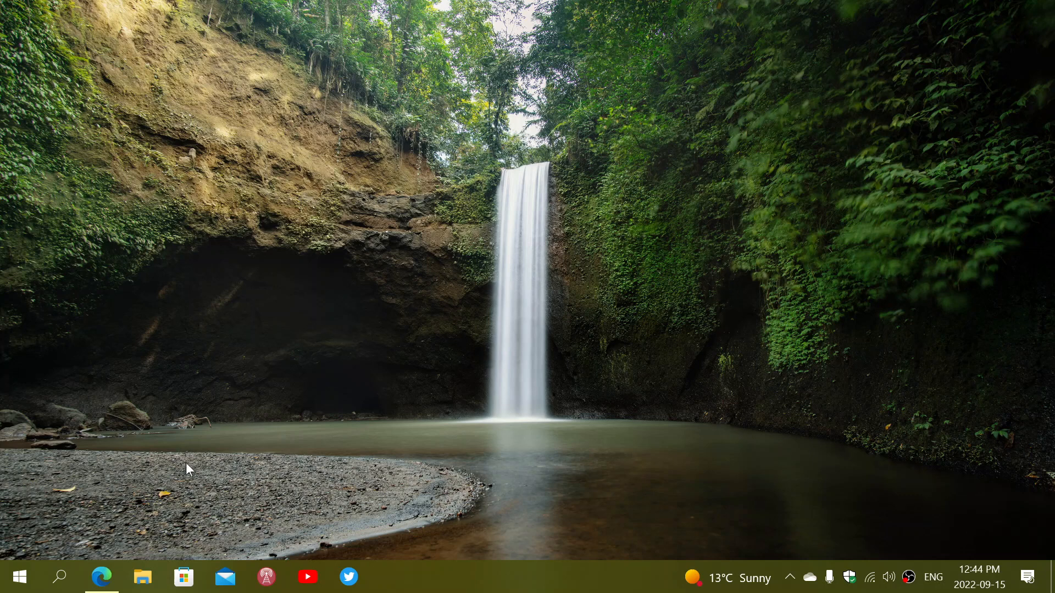
{"action": "left_click", "coordinate": [18, 577]}
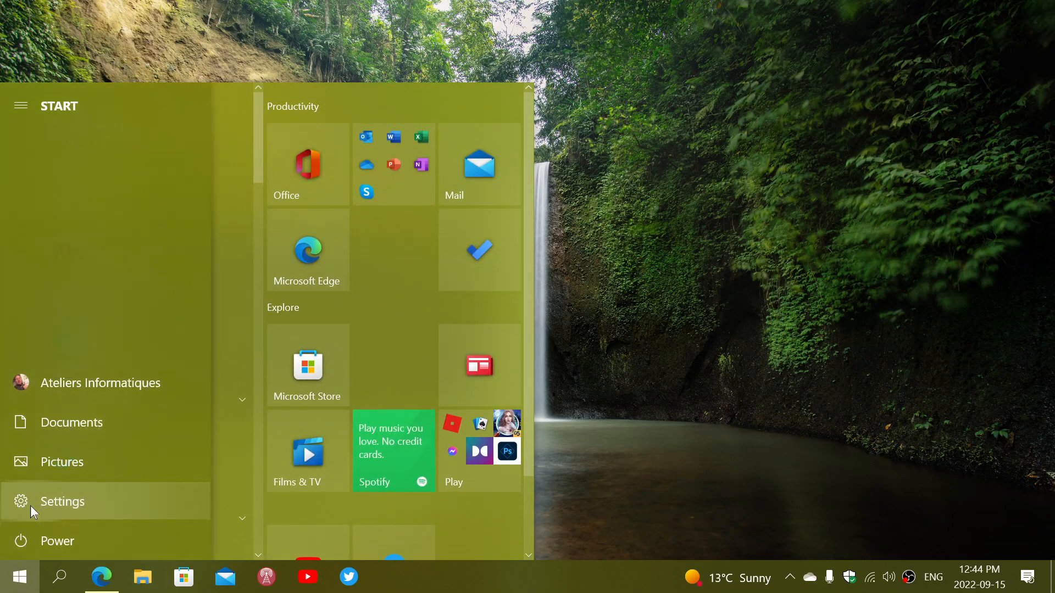
{"action": "left_click", "coordinate": [21, 502]}
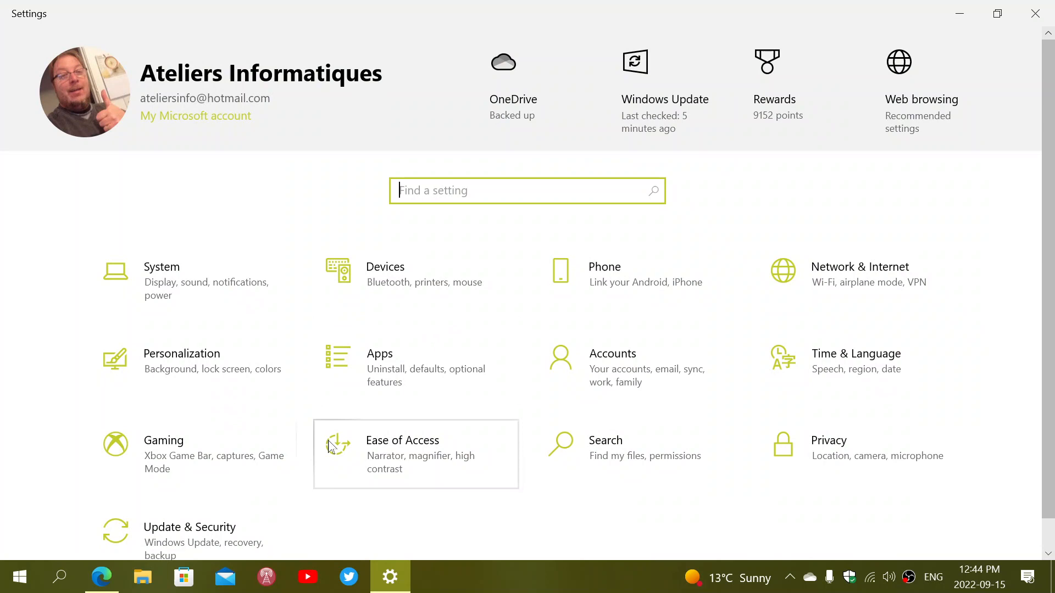
{"action": "left_click", "coordinate": [188, 543]}
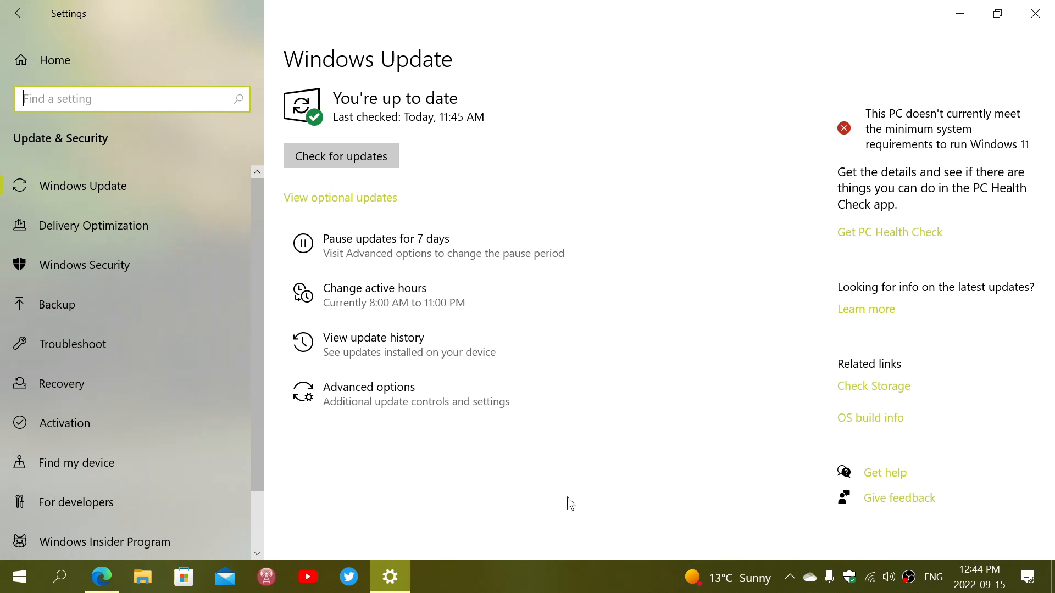
{"action": "left_click", "coordinate": [1035, 13]}
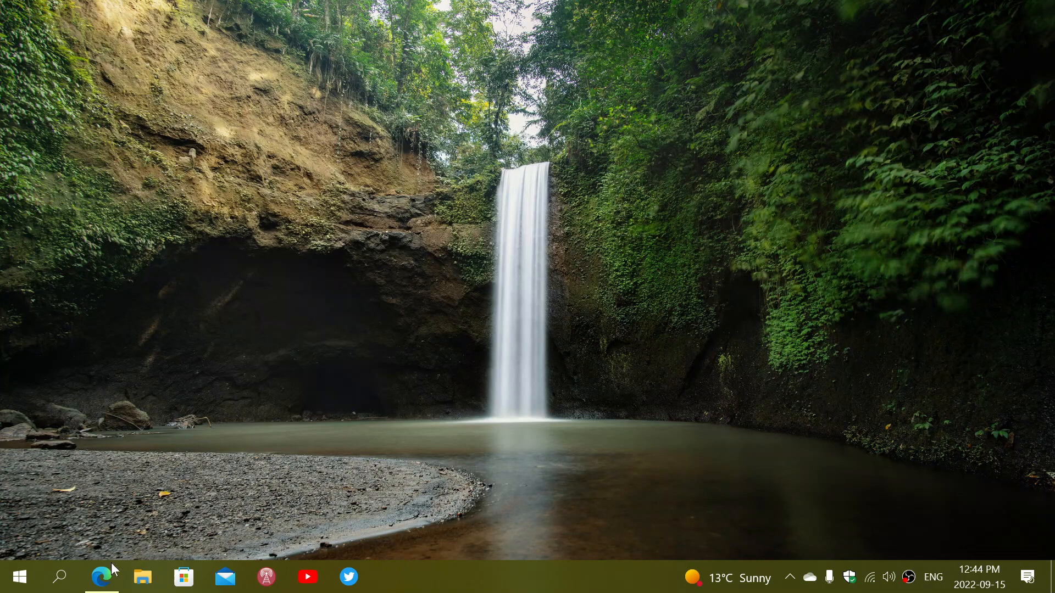
Step: Launch Microsoft Edge showing microsoft.com's Download Windows 10 page
{"action": "left_click", "coordinate": [103, 578]}
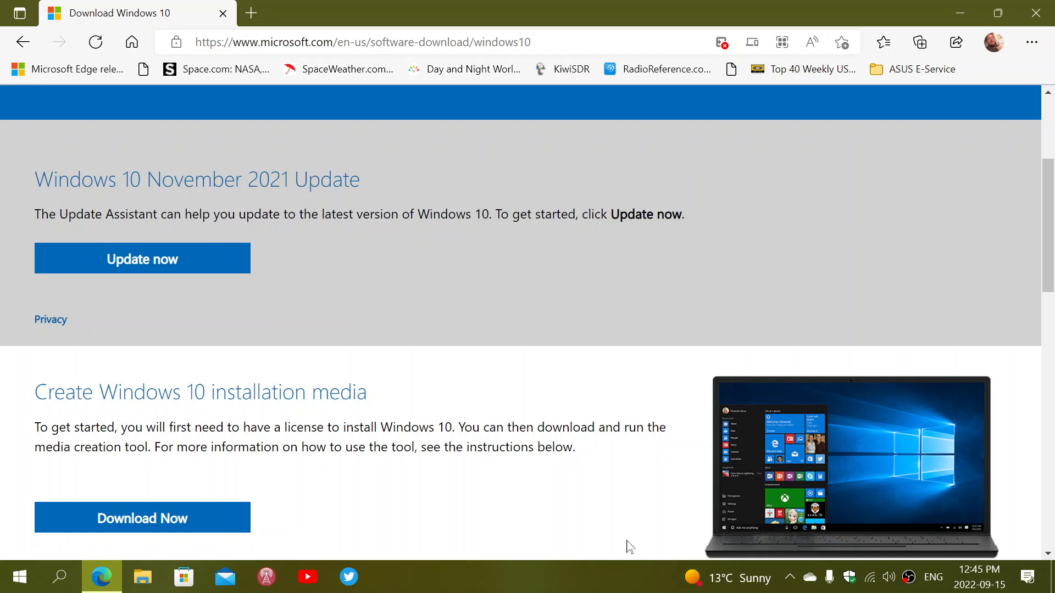
{"action": "left_click", "coordinate": [624, 590]}
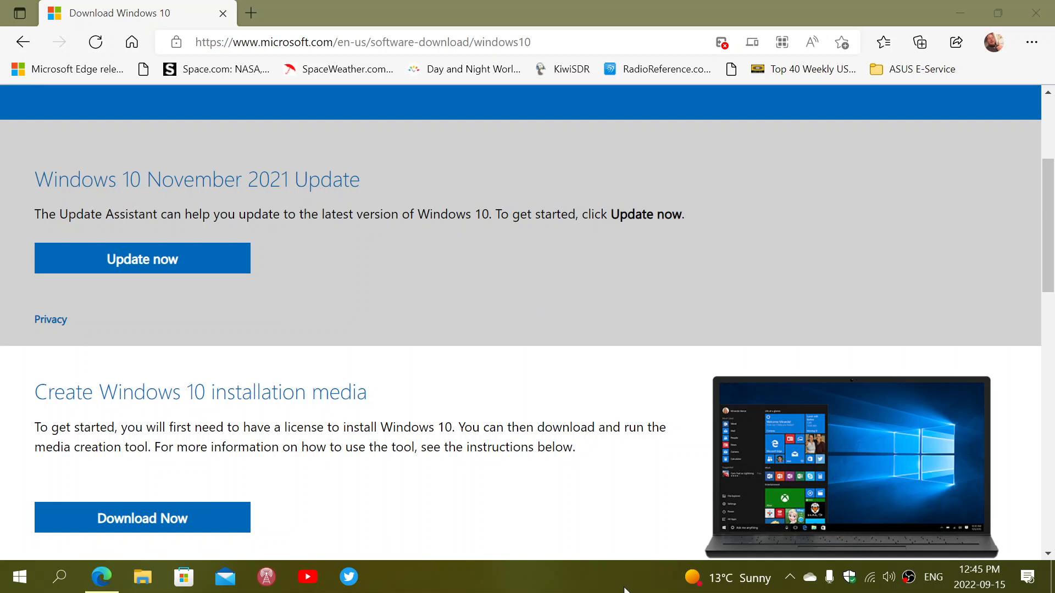